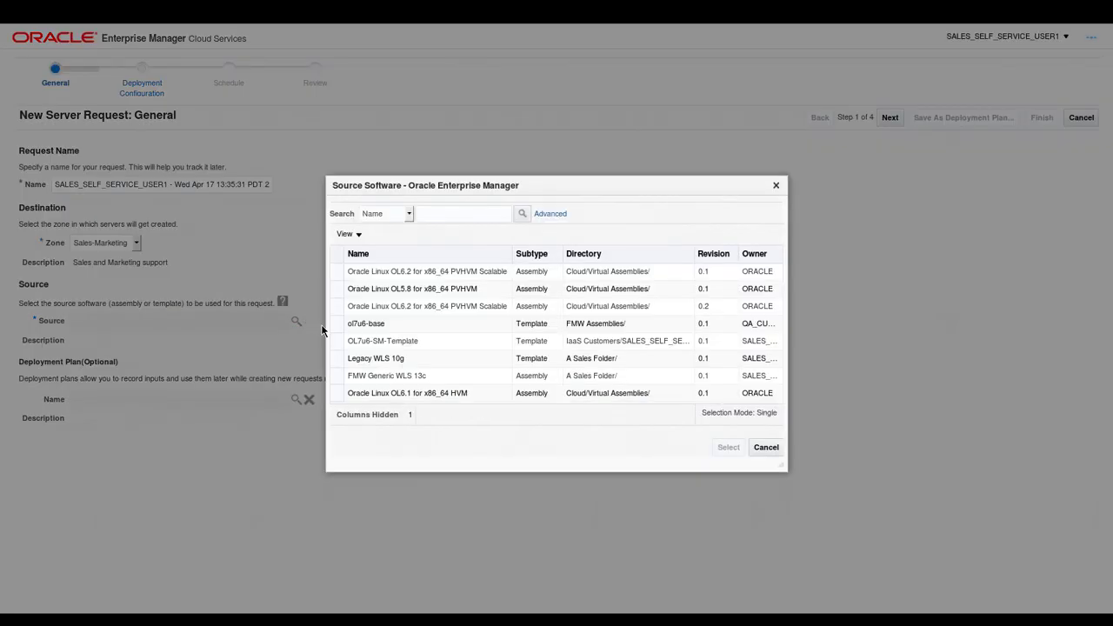
Choose OL7u6-SM-Template as the request's source software and proceed to the deployment configuration
click(340, 341)
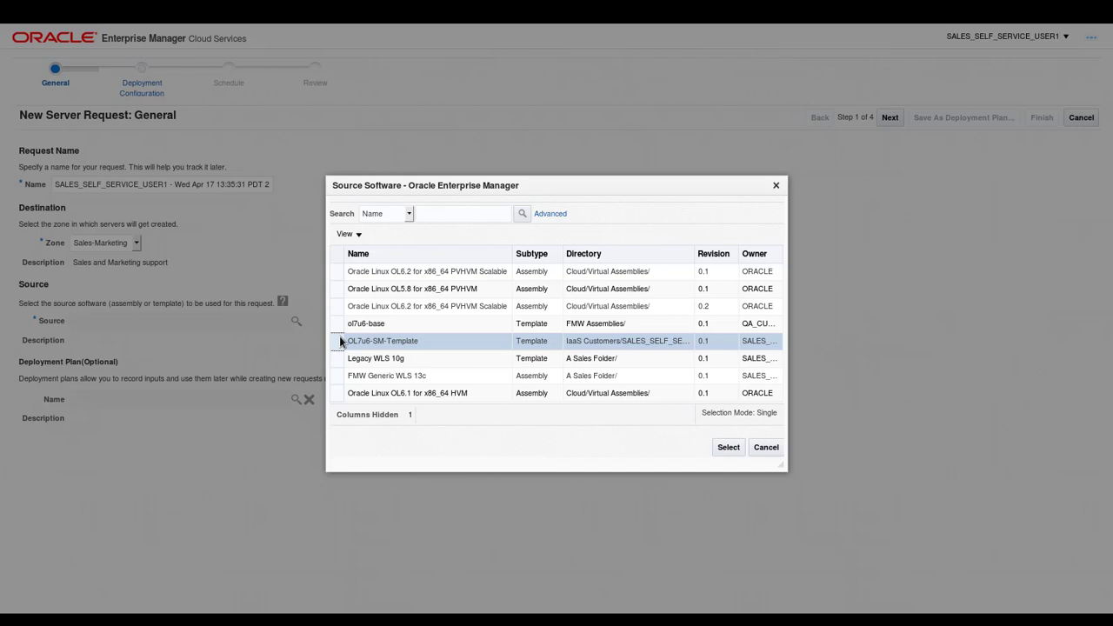
click(726, 448)
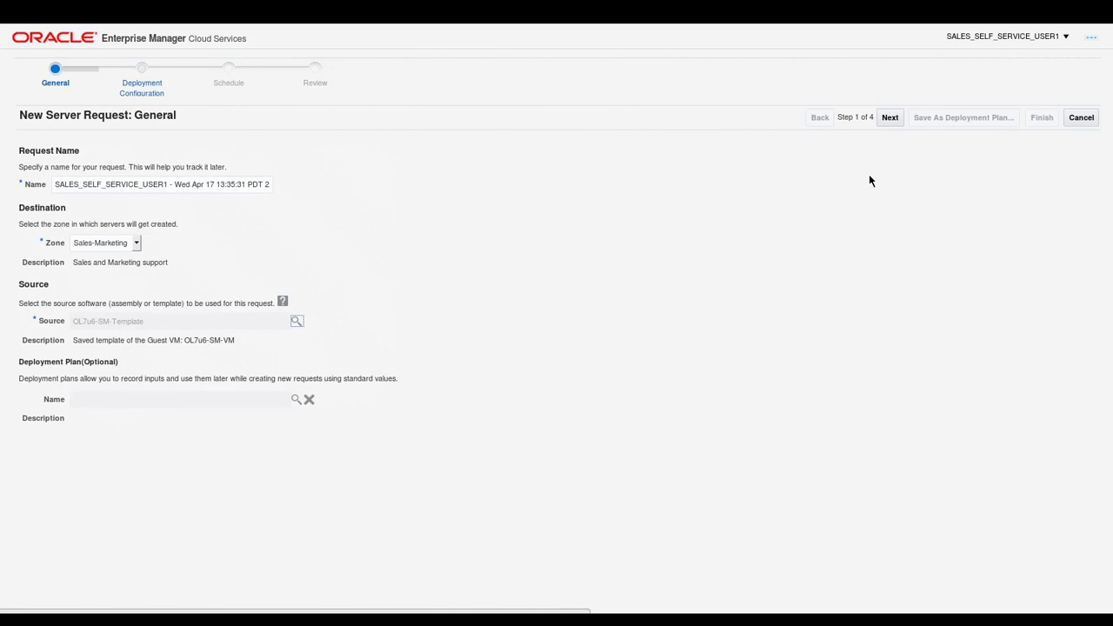
click(889, 117)
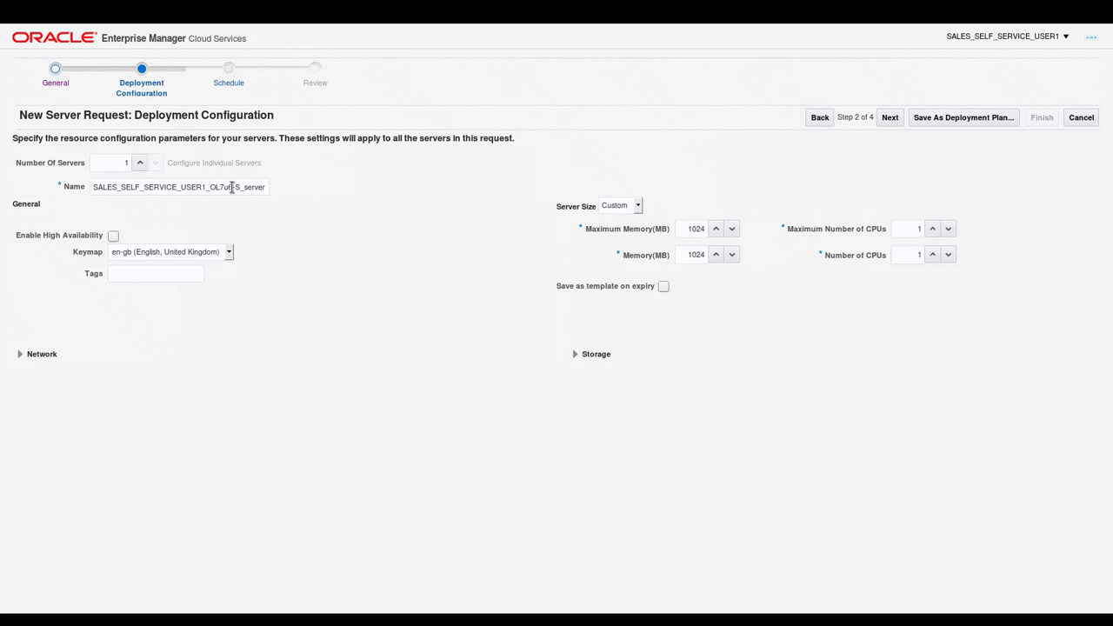
Shorten the server name to OL7u6-SM and enable high availability for the server
click(260, 187)
key(BackSpace)
key(BackSpace)
key(BackSpace)
key(BackSpace)
key(BackSpace)
key(BackSpace)
key(BackSpace)
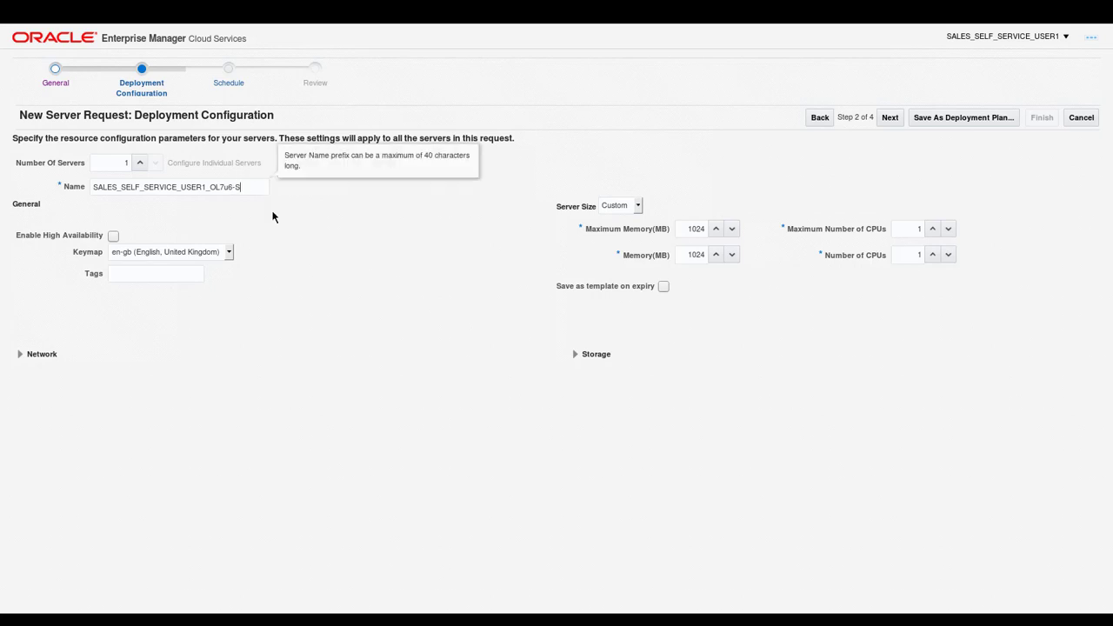
text(M)
key(Left)
key(Left)
key(Left)
key(Left)
key(Left)
key(Left)
key(shift+Home)
key(BackSpace)
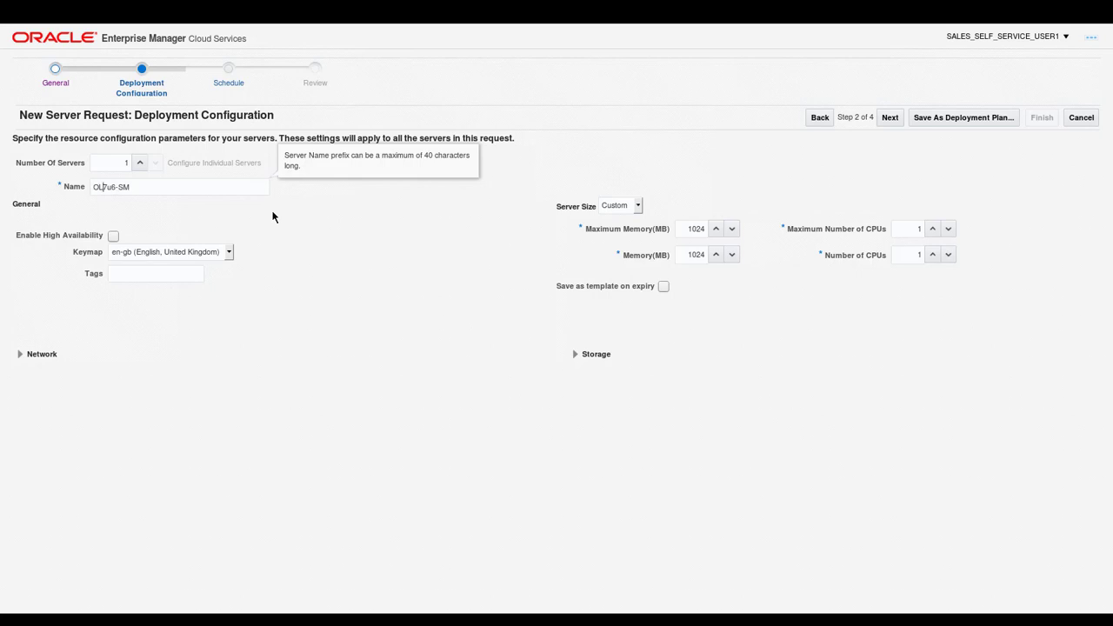
click(113, 236)
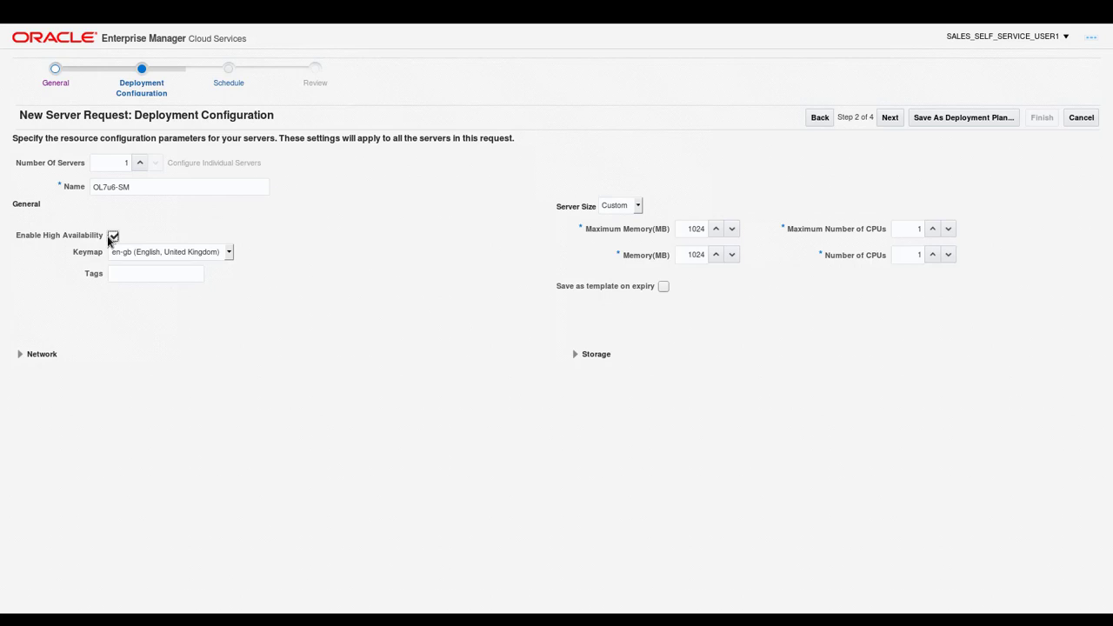
Change the backend network of the eth0 network interface to 52_PVI
click(20, 354)
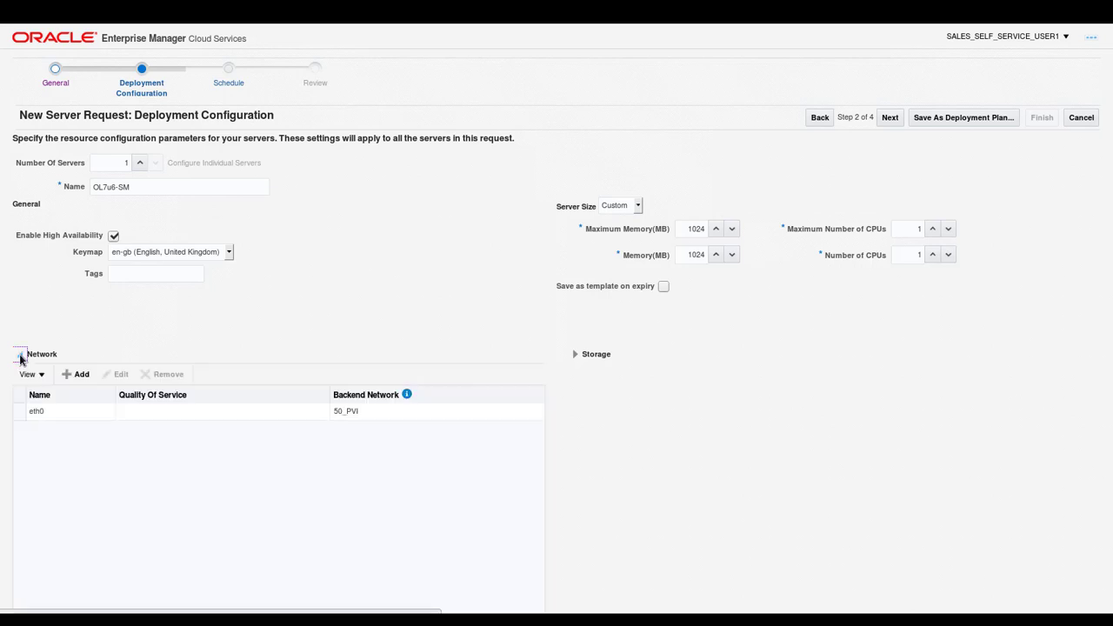
click(18, 417)
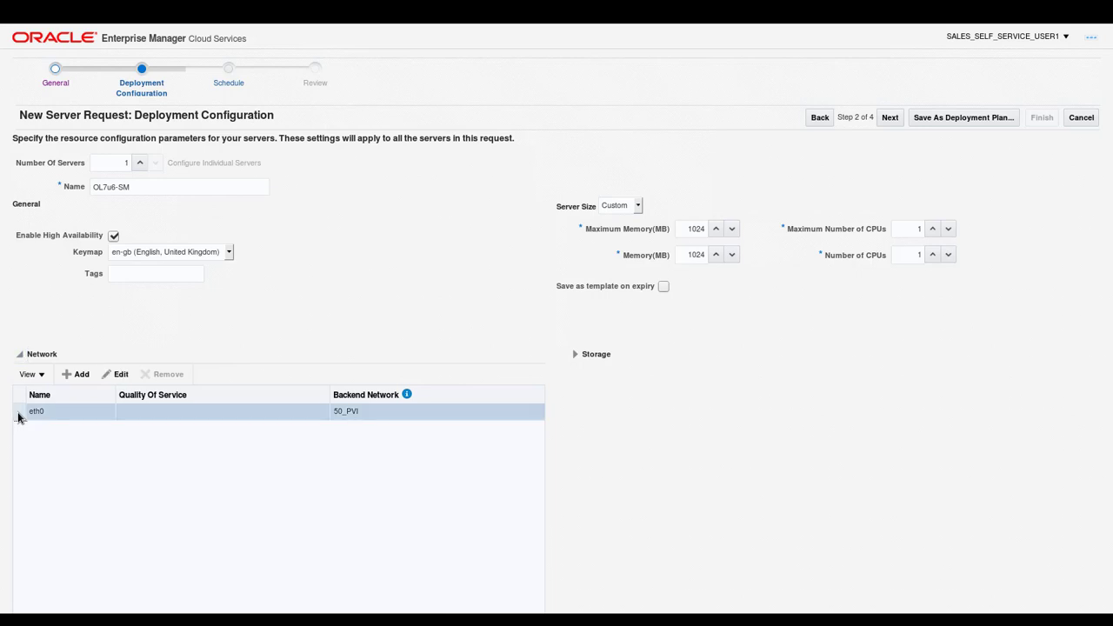
click(114, 375)
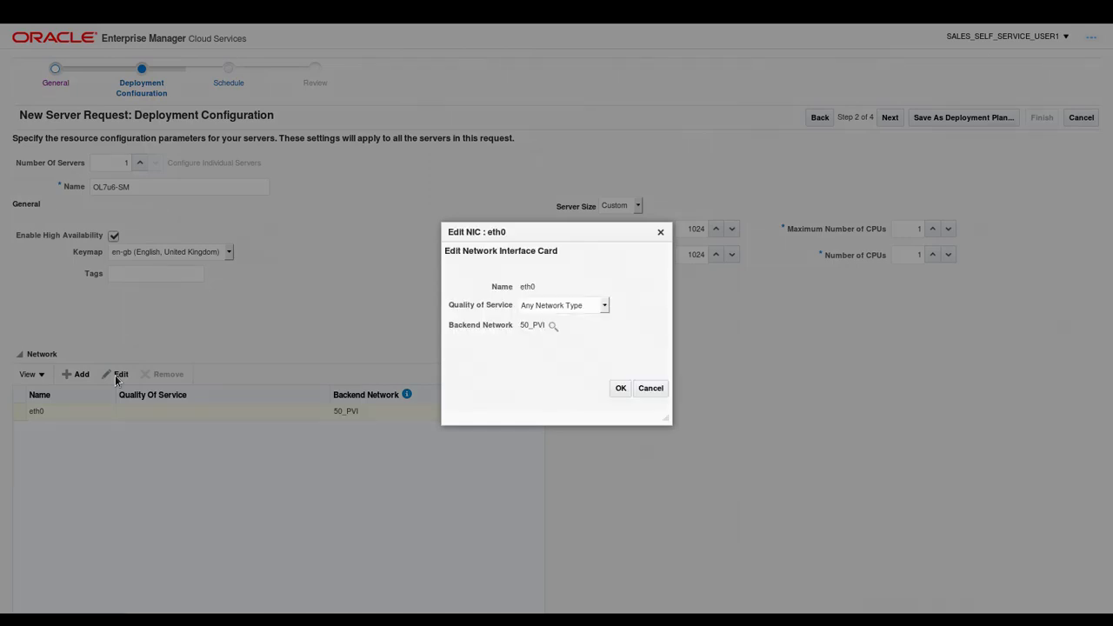
click(552, 327)
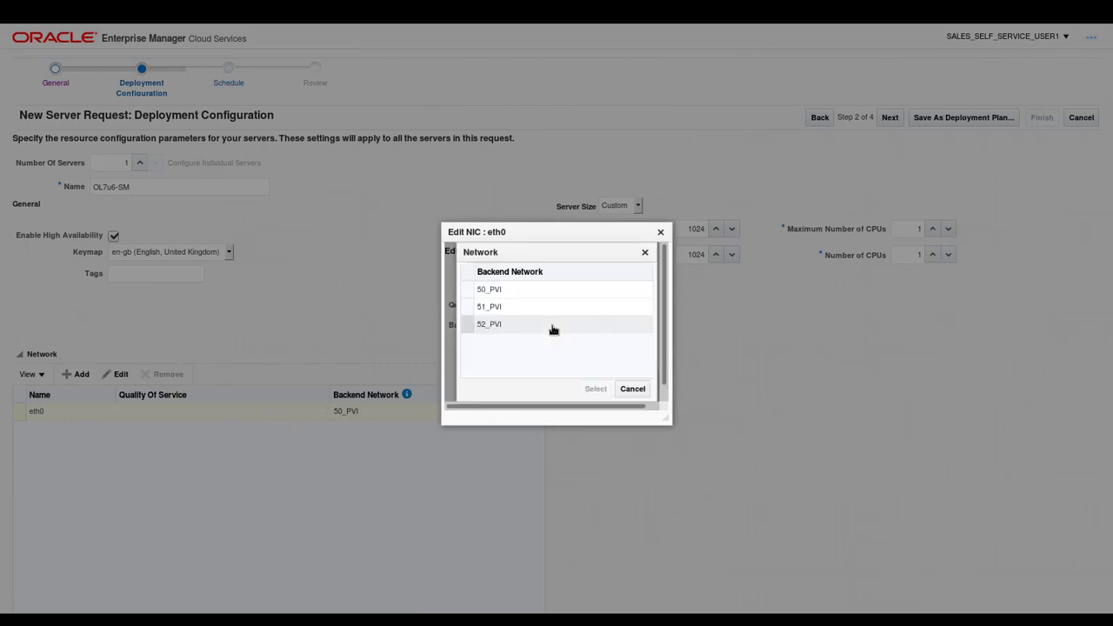
click(474, 326)
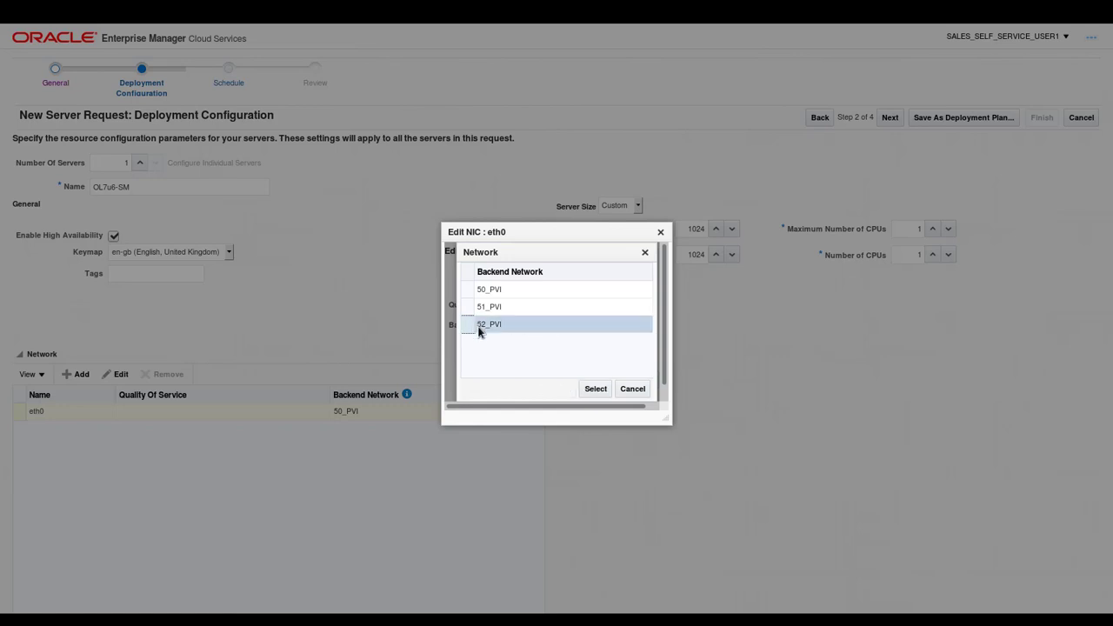
click(594, 389)
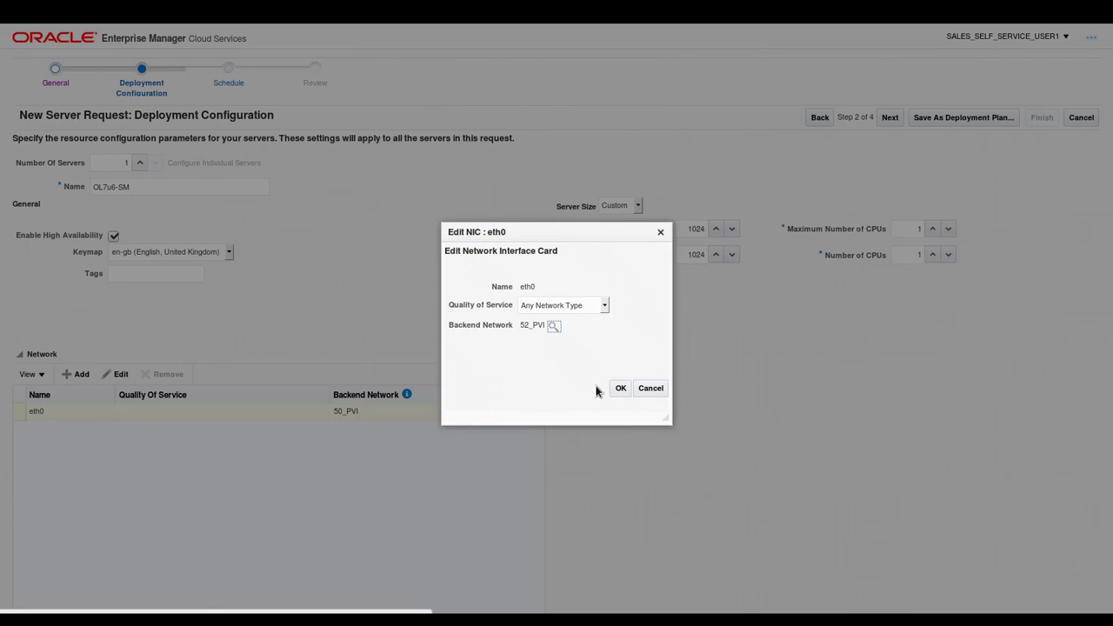
click(620, 389)
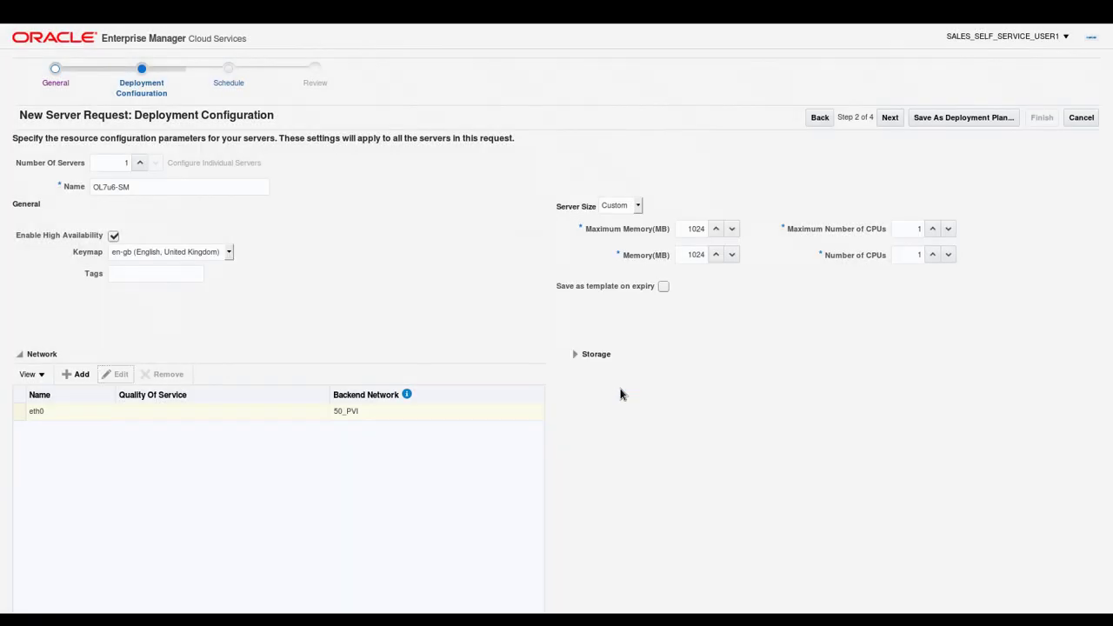
With the storage details expanded, apply the Small server size and switch the size back to Custom
click(575, 355)
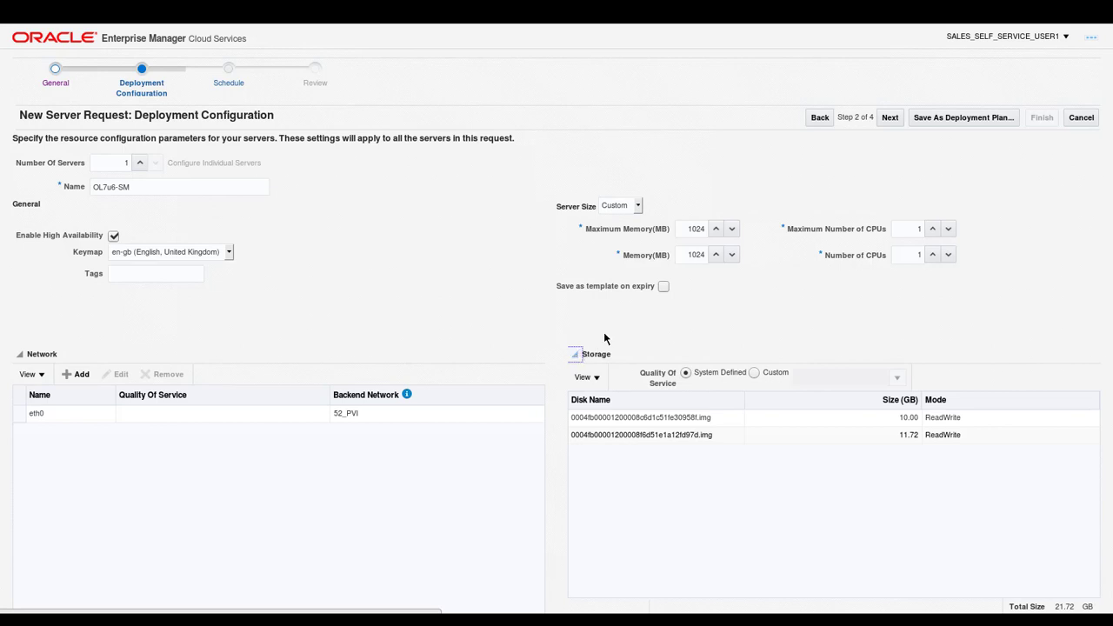
click(638, 206)
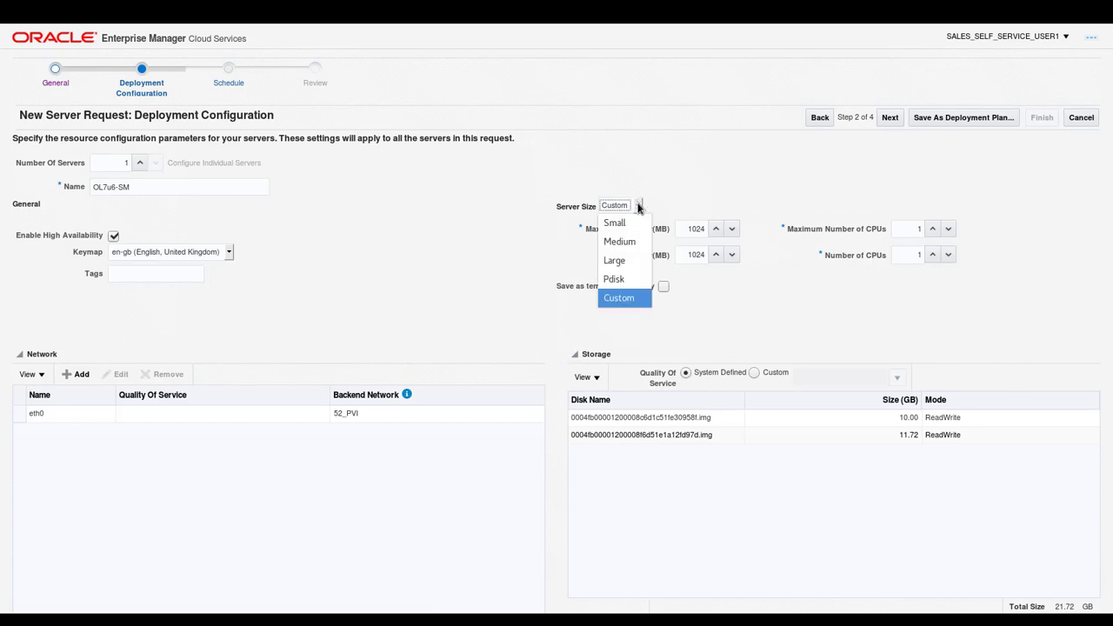
click(632, 223)
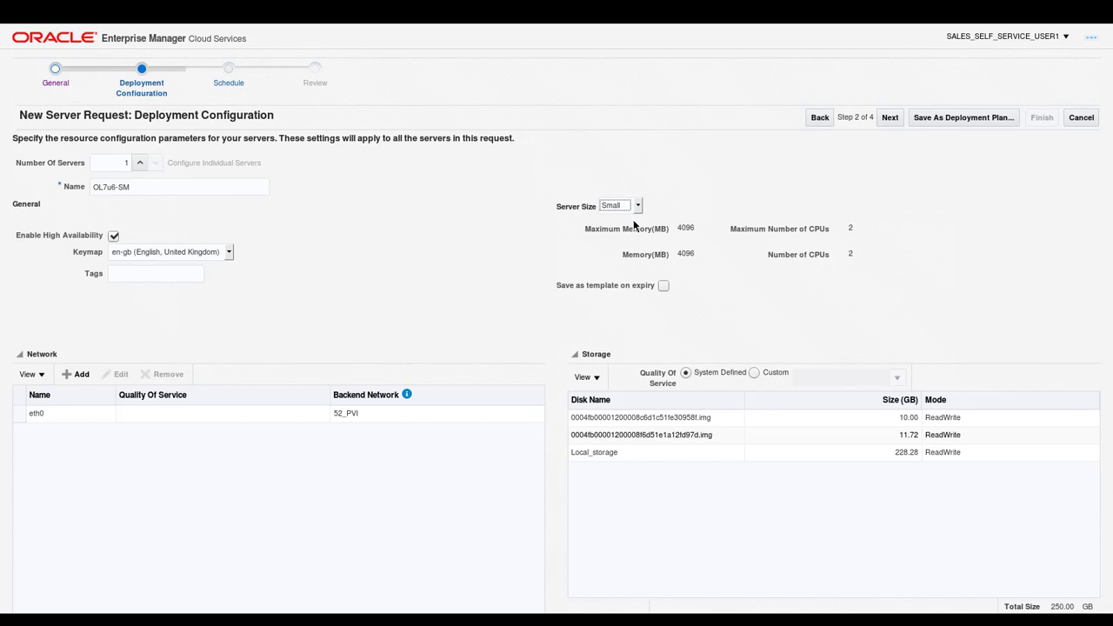
click(638, 206)
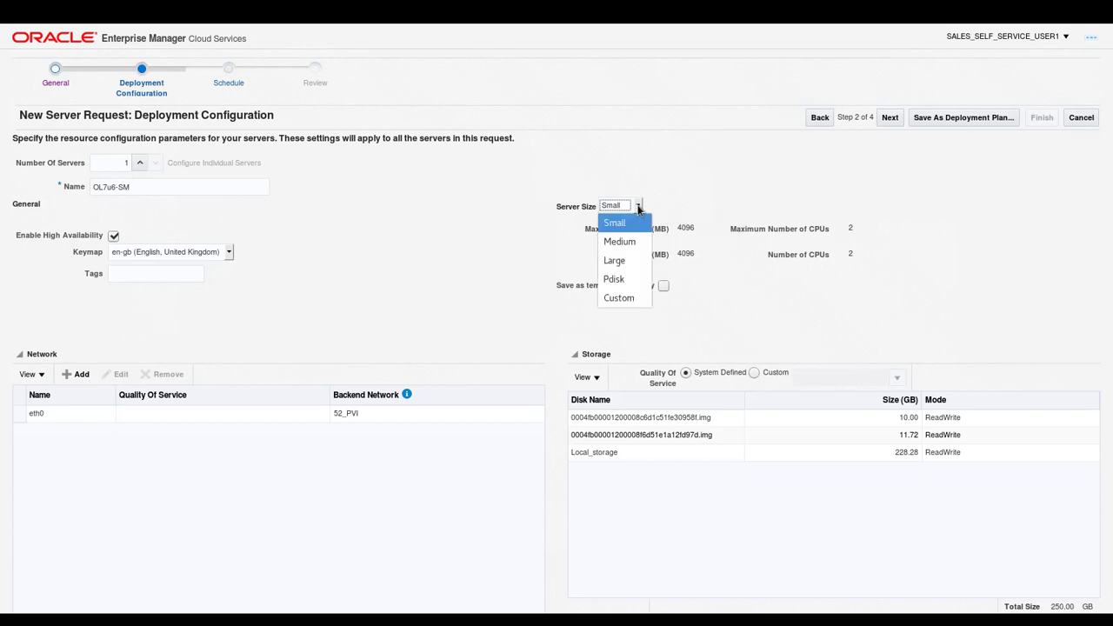
click(625, 299)
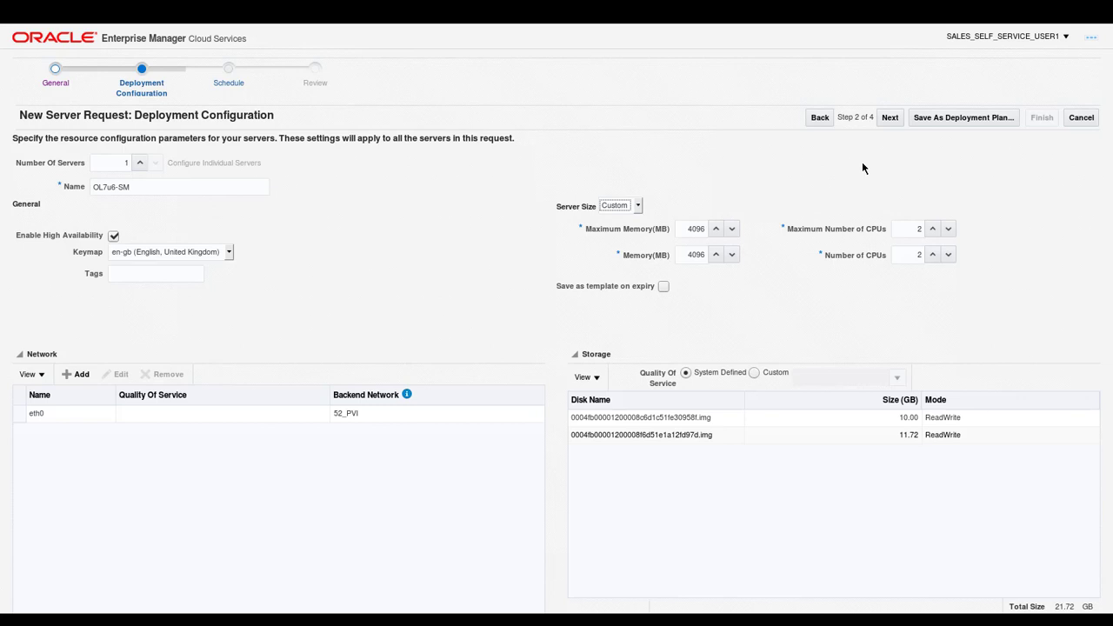
Continue to the review with the default schedule, submit the server request and dismiss the confirmation
click(887, 121)
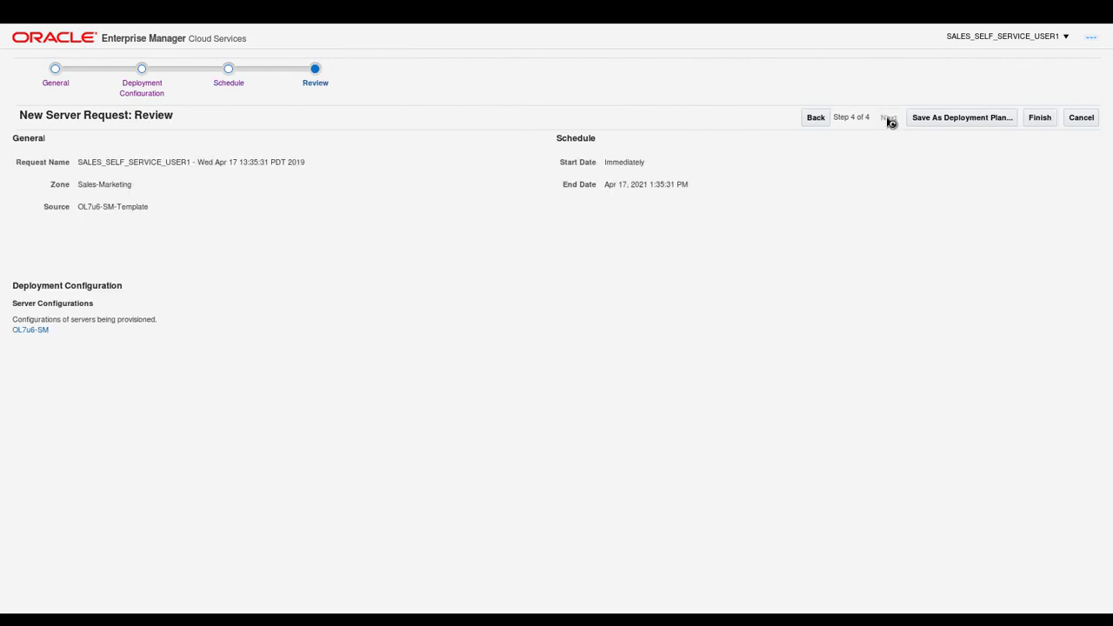
click(1043, 119)
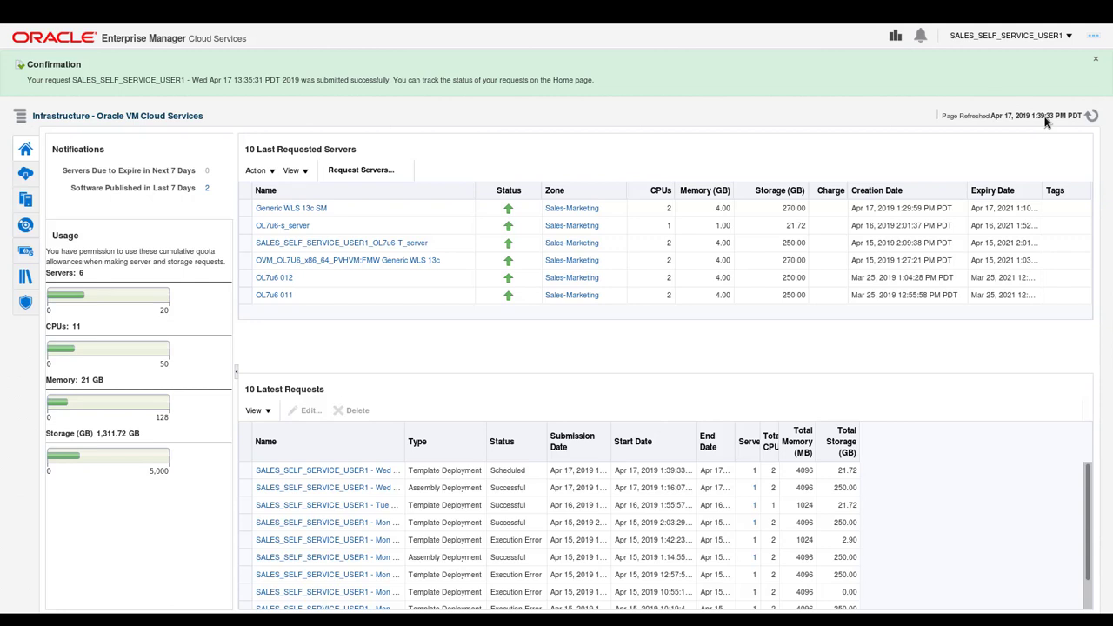
click(1096, 62)
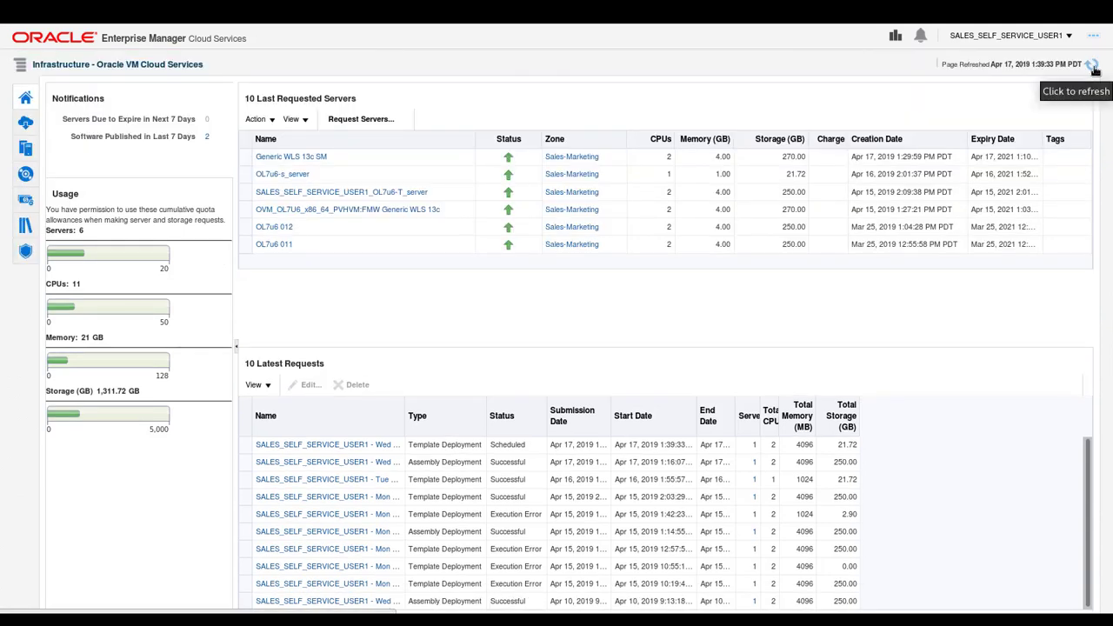
Refresh the home page to track the latest request's status, and open the OL7u6-SM server from the requested servers
click(1092, 65)
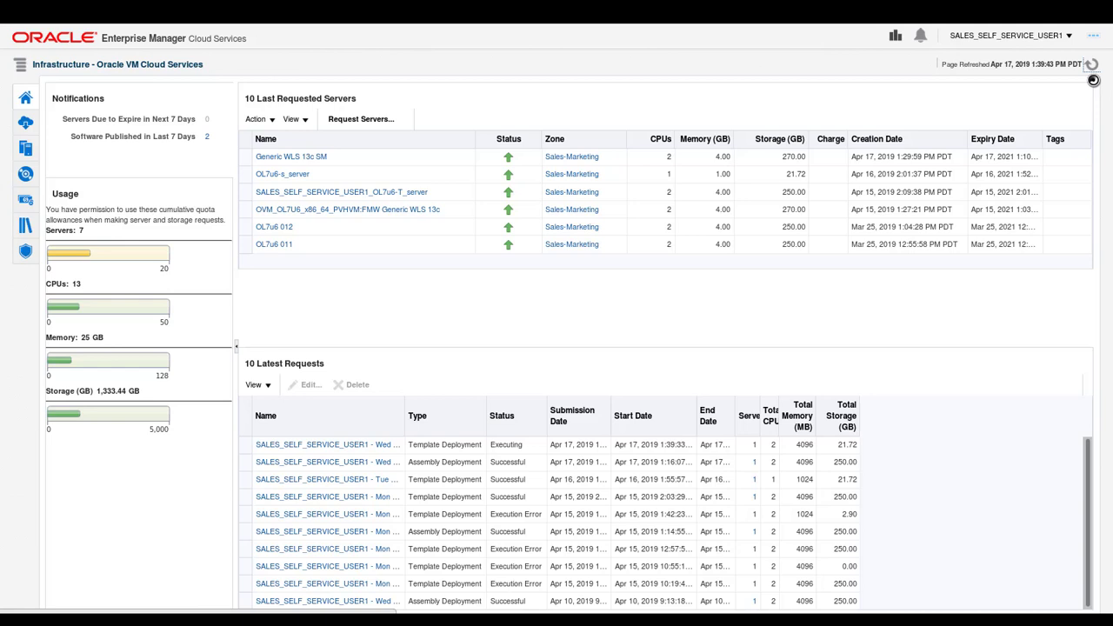
click(248, 448)
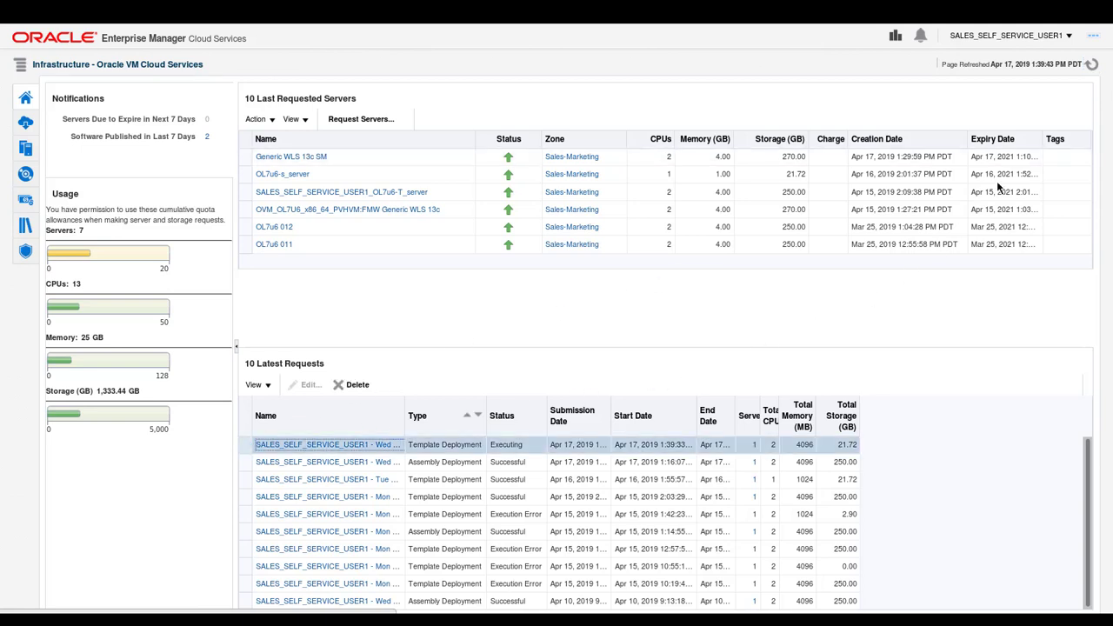
click(1093, 68)
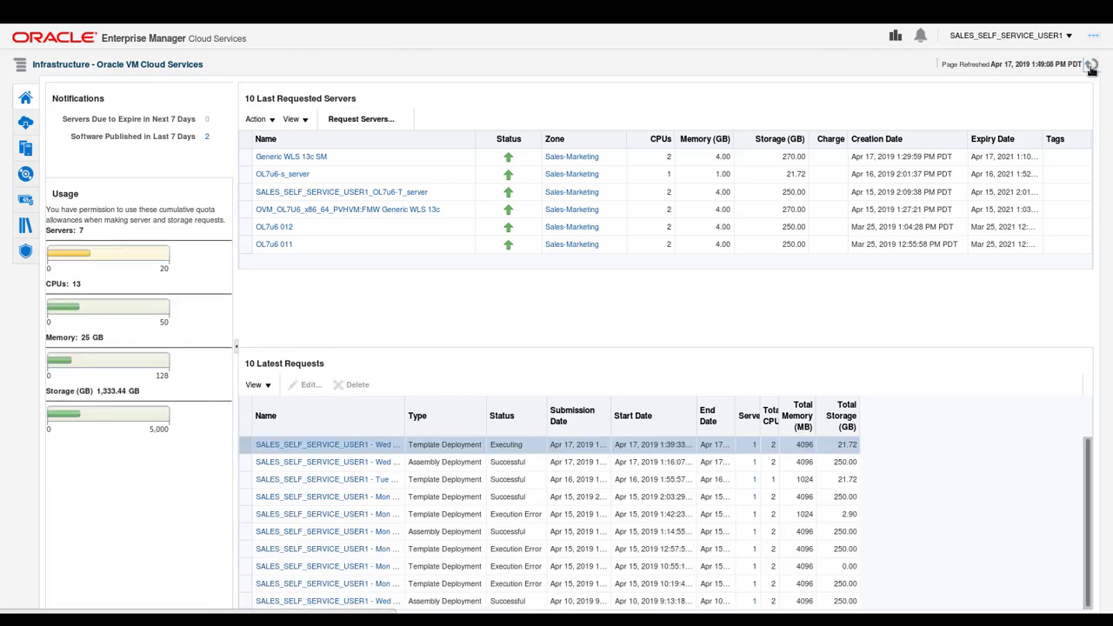
click(1091, 70)
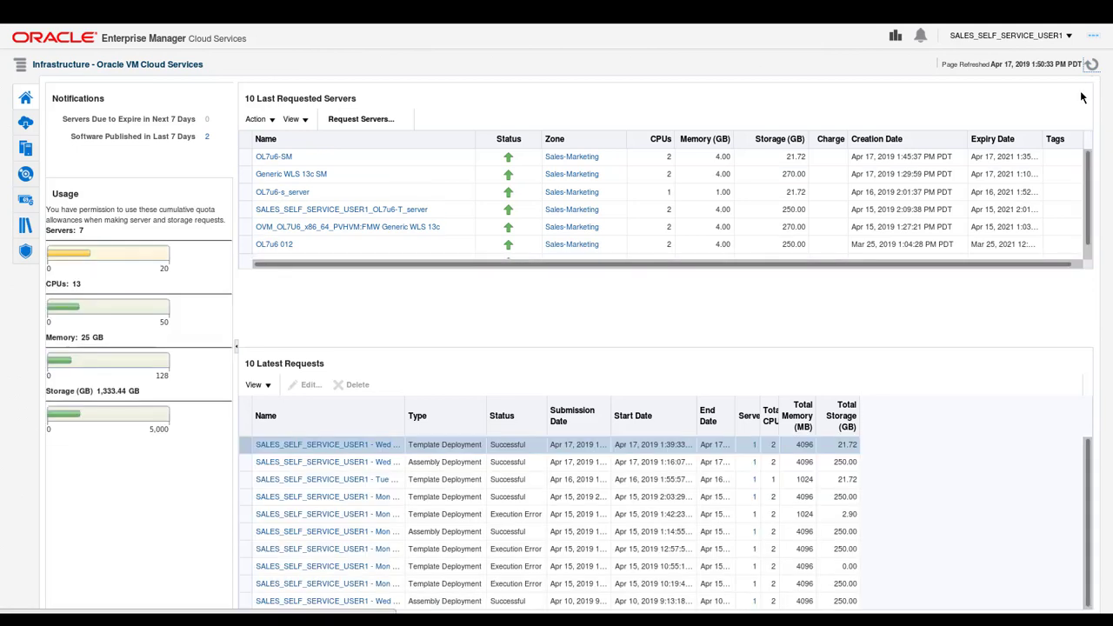
click(275, 162)
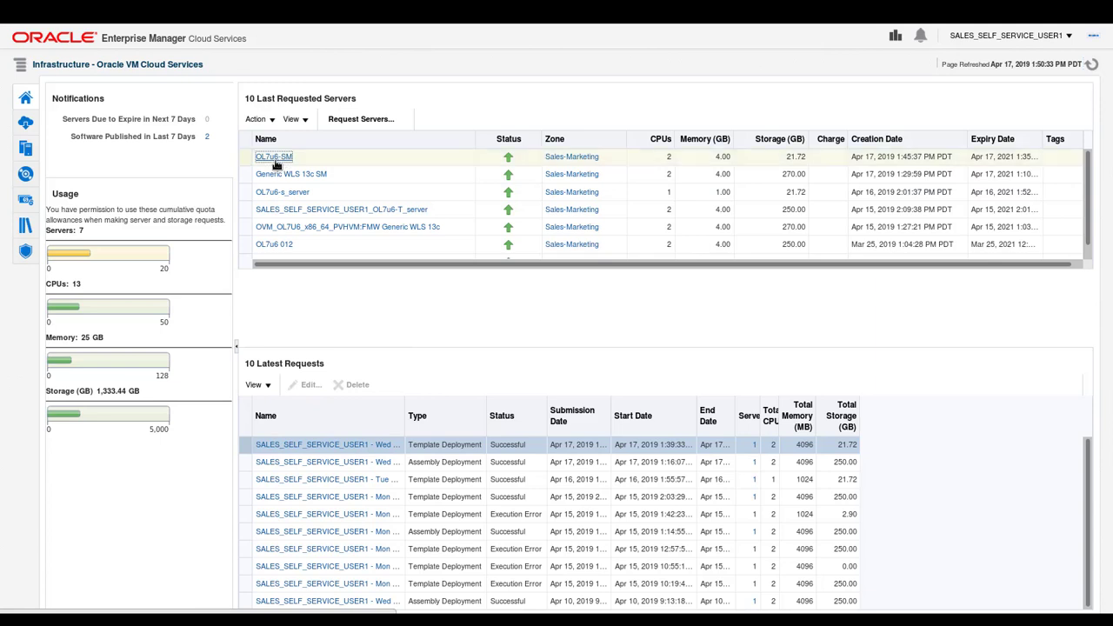